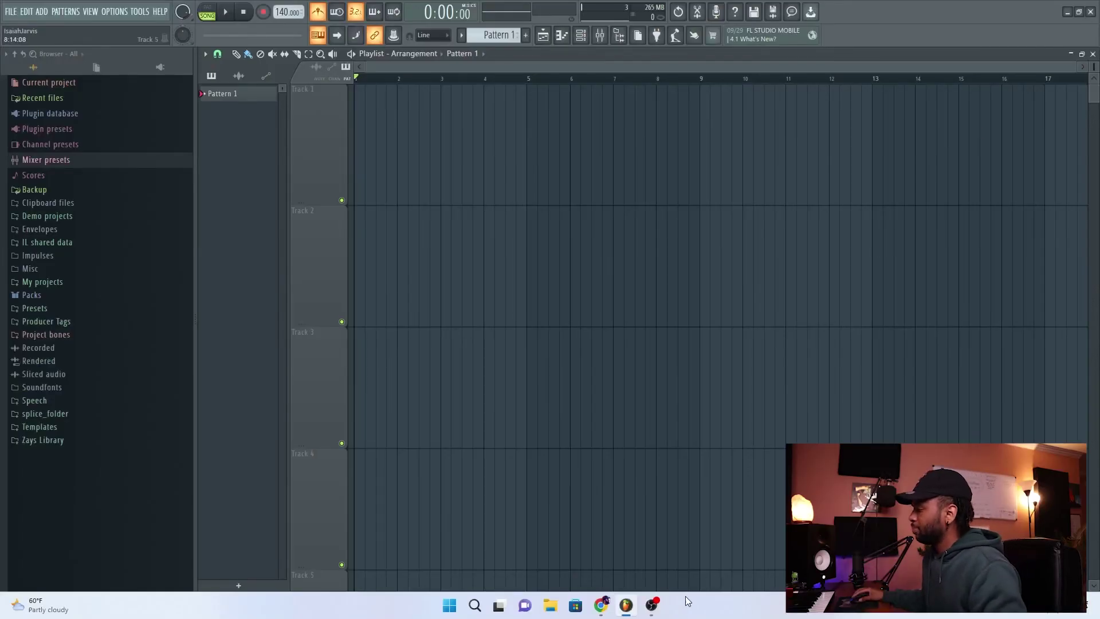
Close the empty Playlist window so the Mixer is visible
left_click(543, 35)
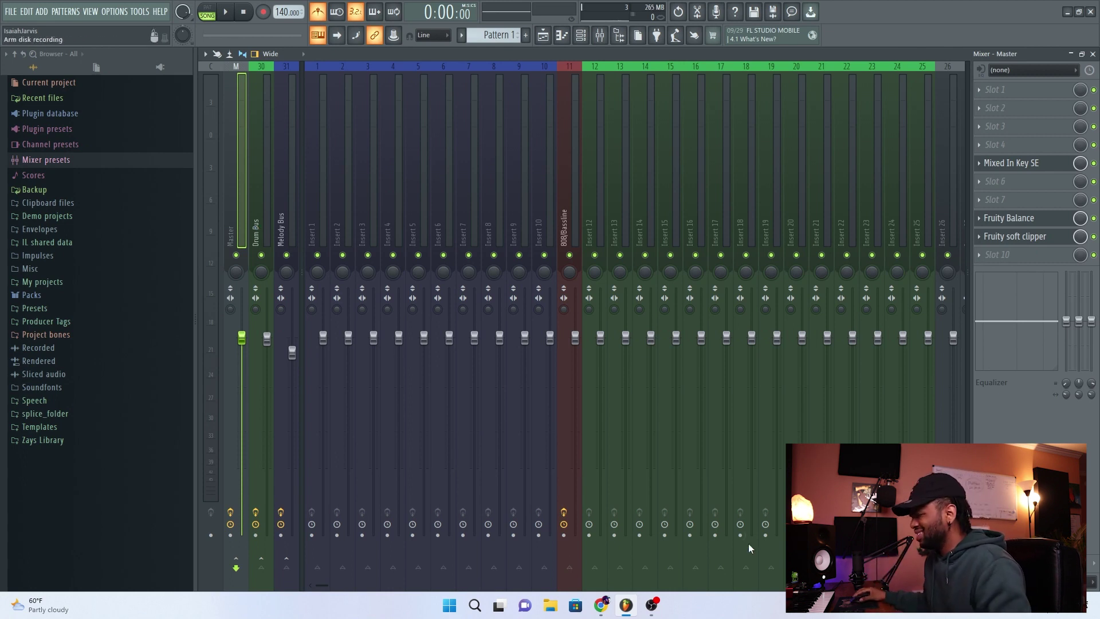
Launch File Explorer from the taskbar, close it, then reopen it at the Home view
left_click(549, 605)
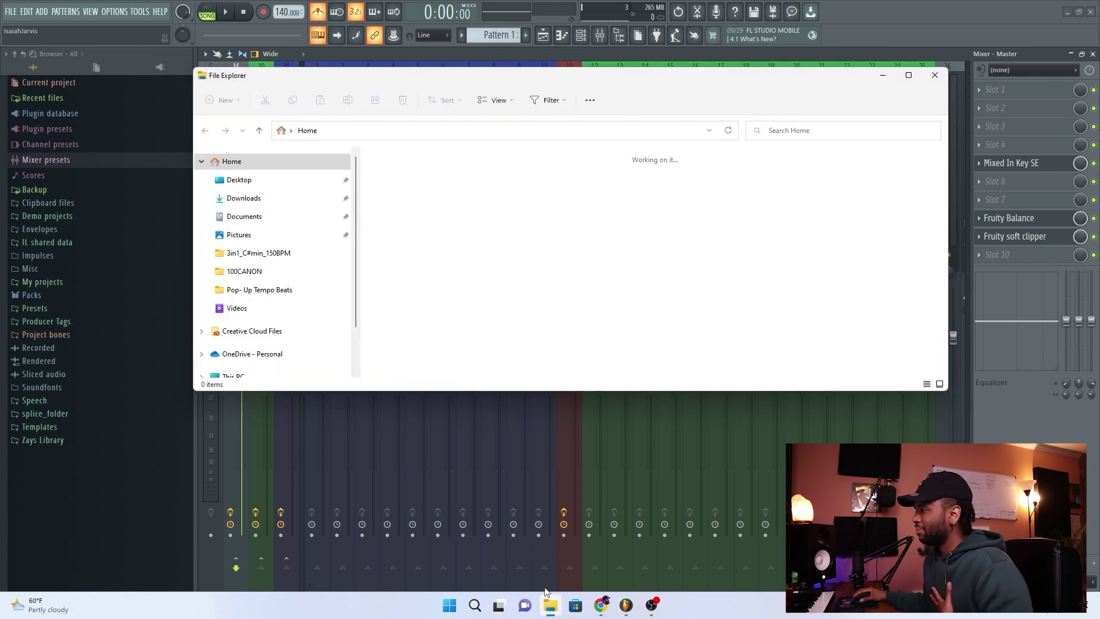
scroll(458, 216, "down", 3)
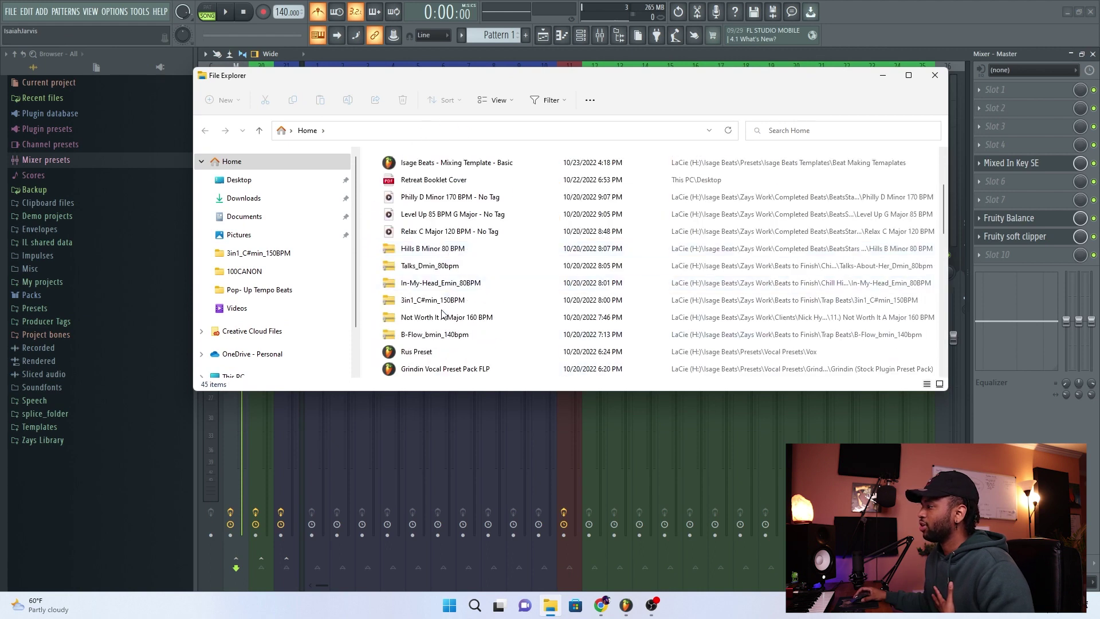
left_click(934, 77)
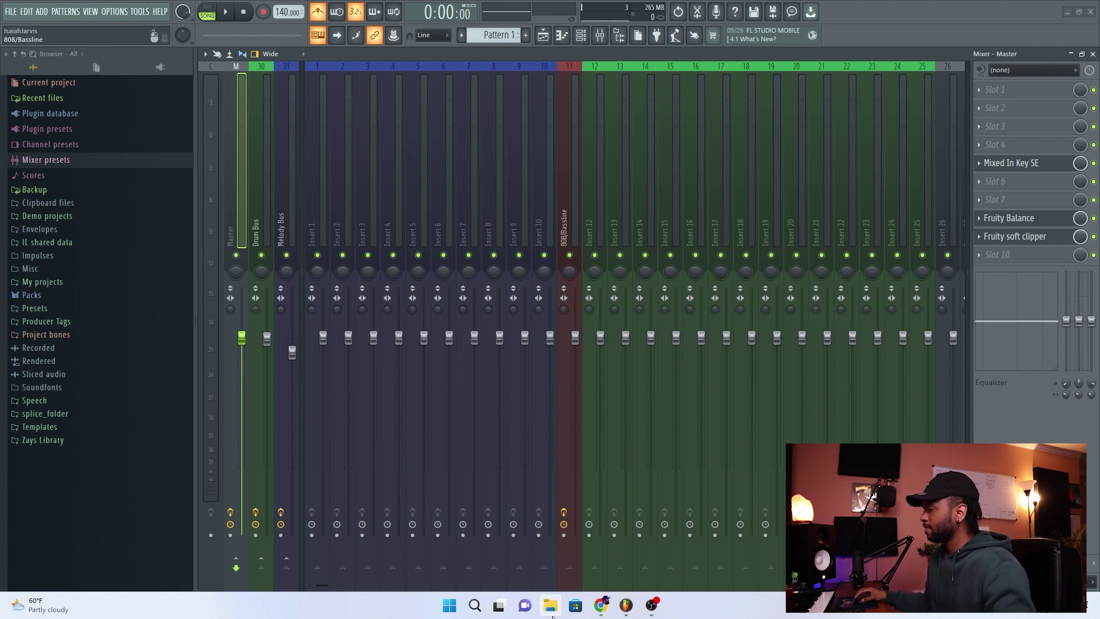
left_click(551, 607)
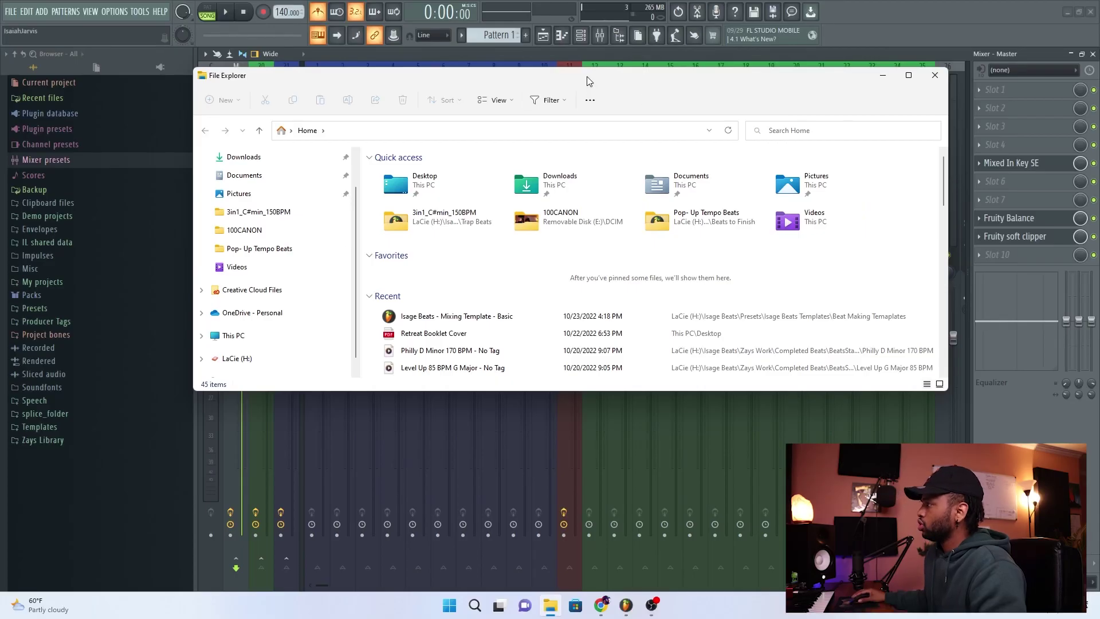
scroll(333, 316, "down", 1)
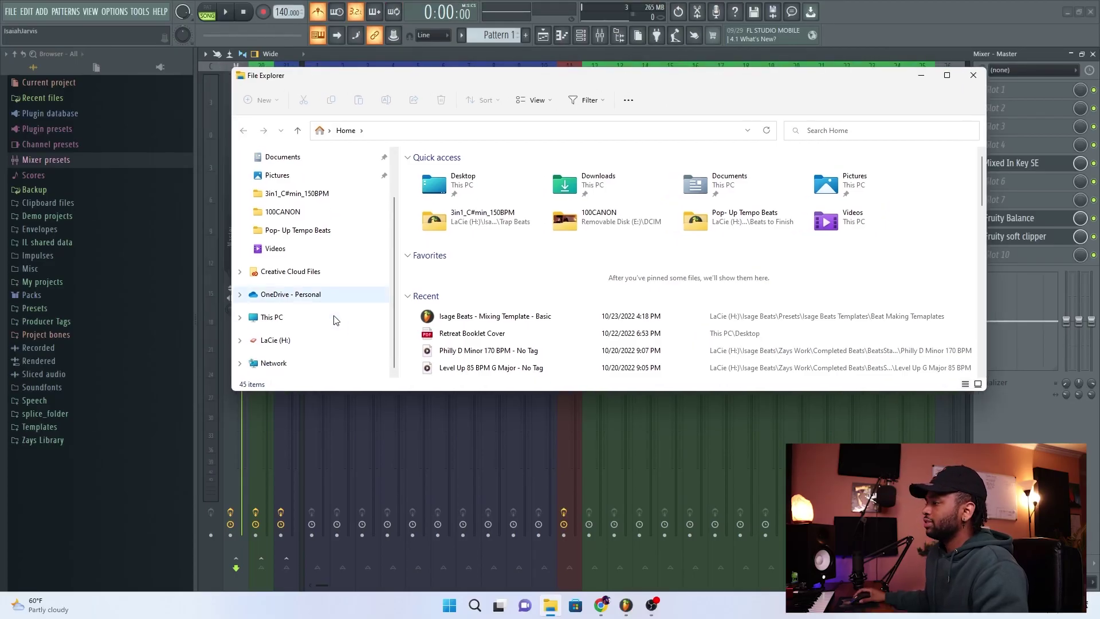
Browse This PC into Local Disk (C:) and the Program Files folder
left_click(267, 318)
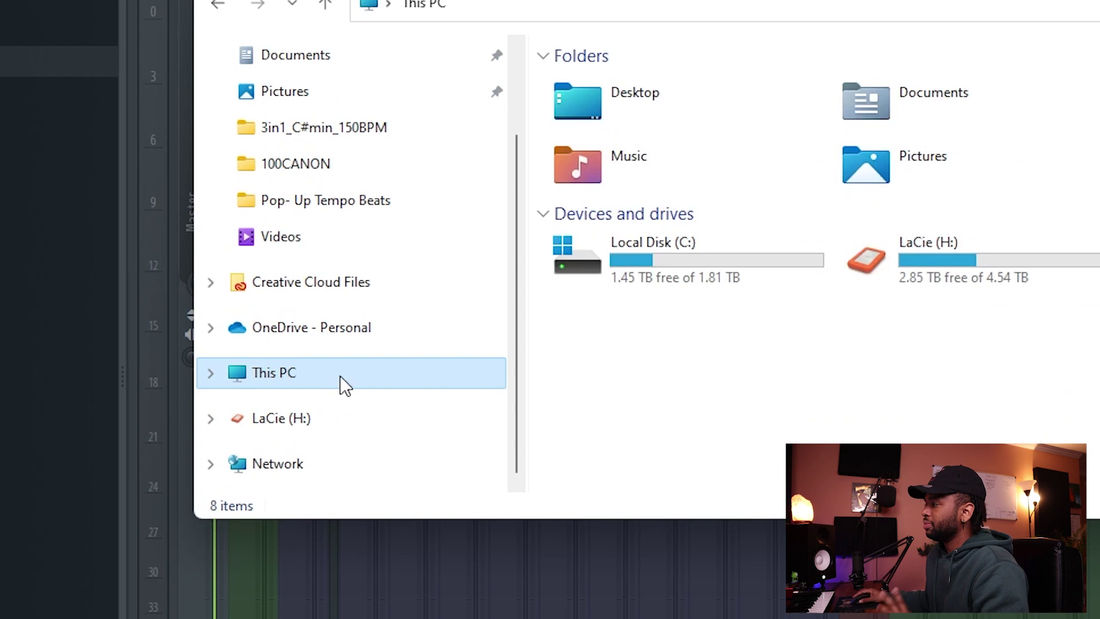
double_click(732, 281)
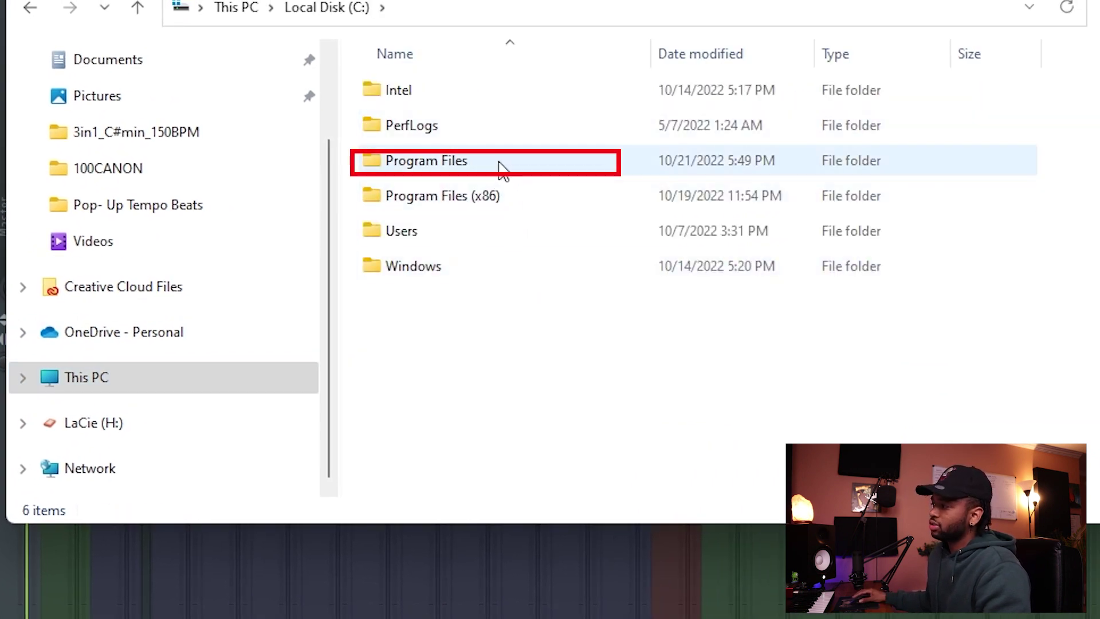
double_click(503, 166)
scroll(503, 170, "down", 7)
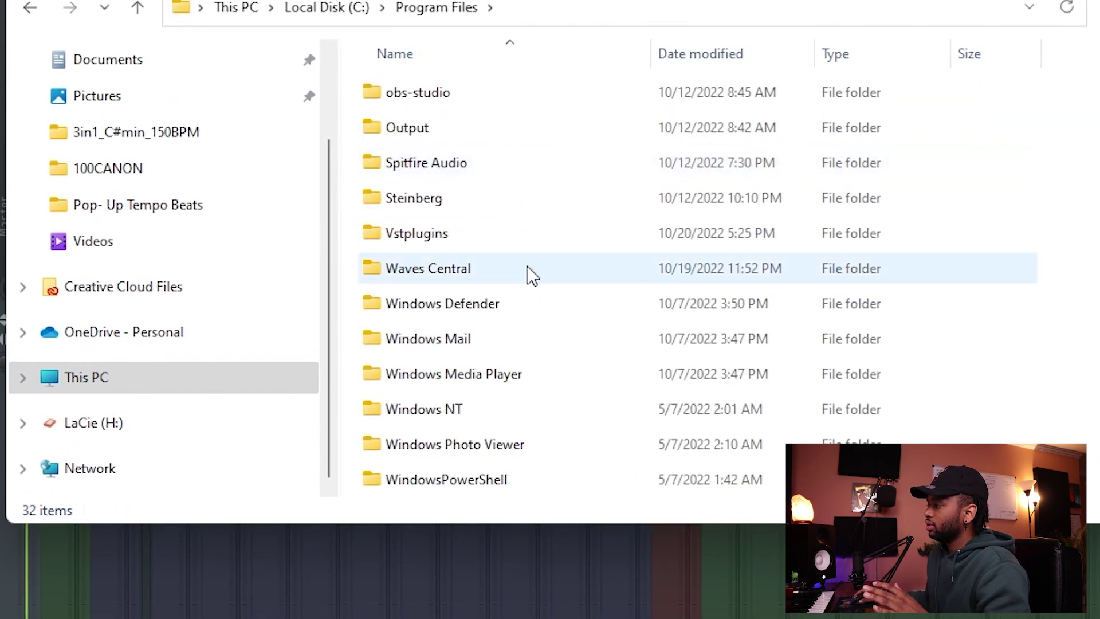
scroll(535, 304, "up", 7)
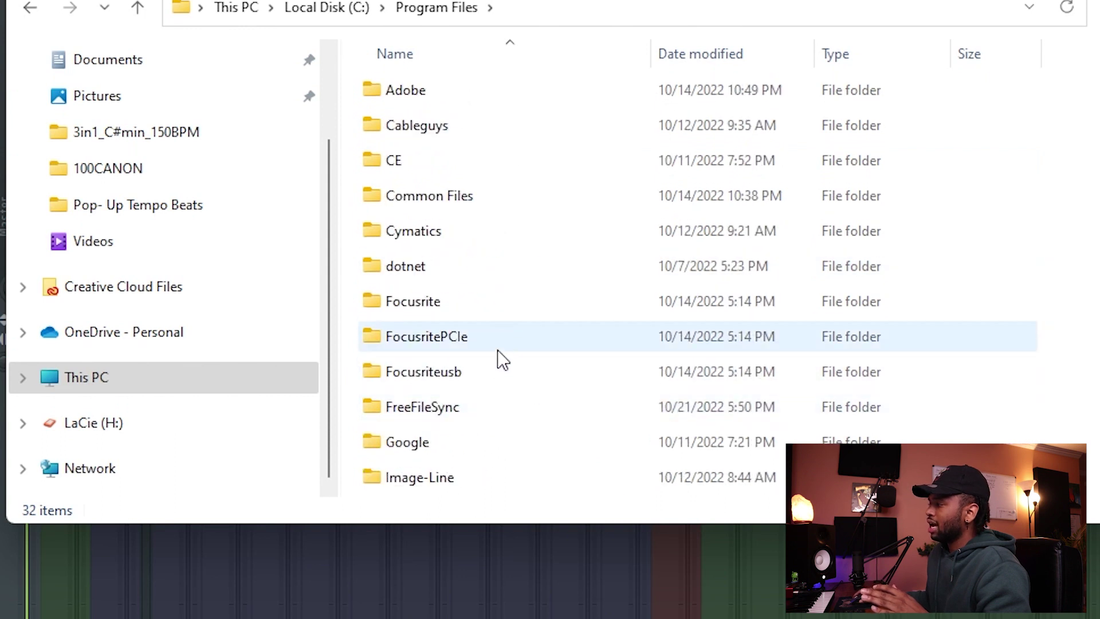
Open Image-Line\FL Studio 20\Data\Templates and select the saved mixing template project
double_click(445, 480)
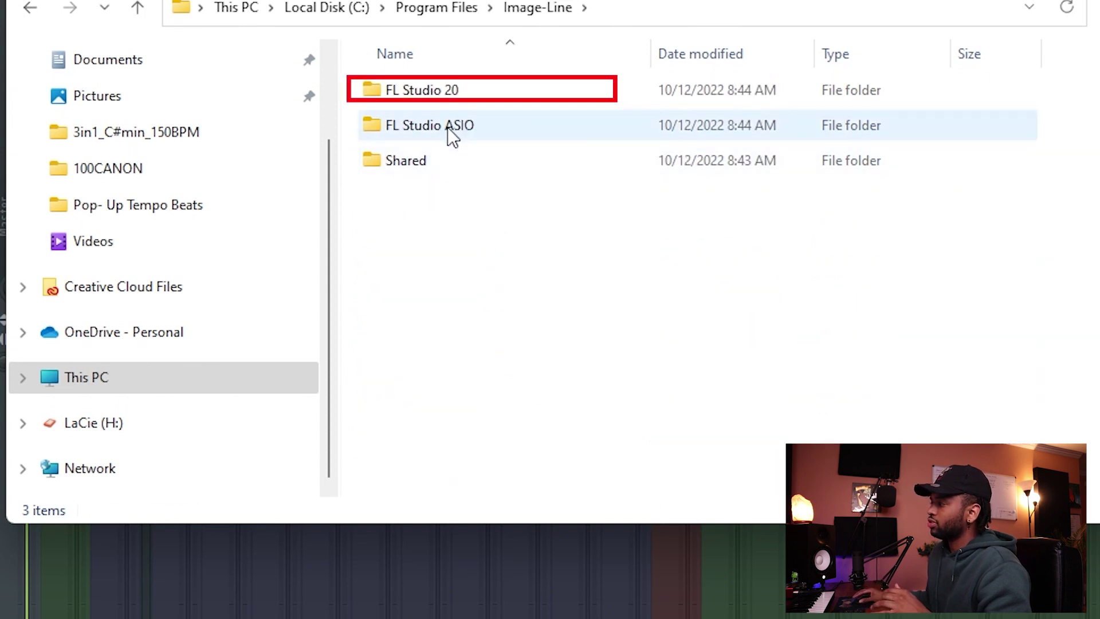
double_click(453, 95)
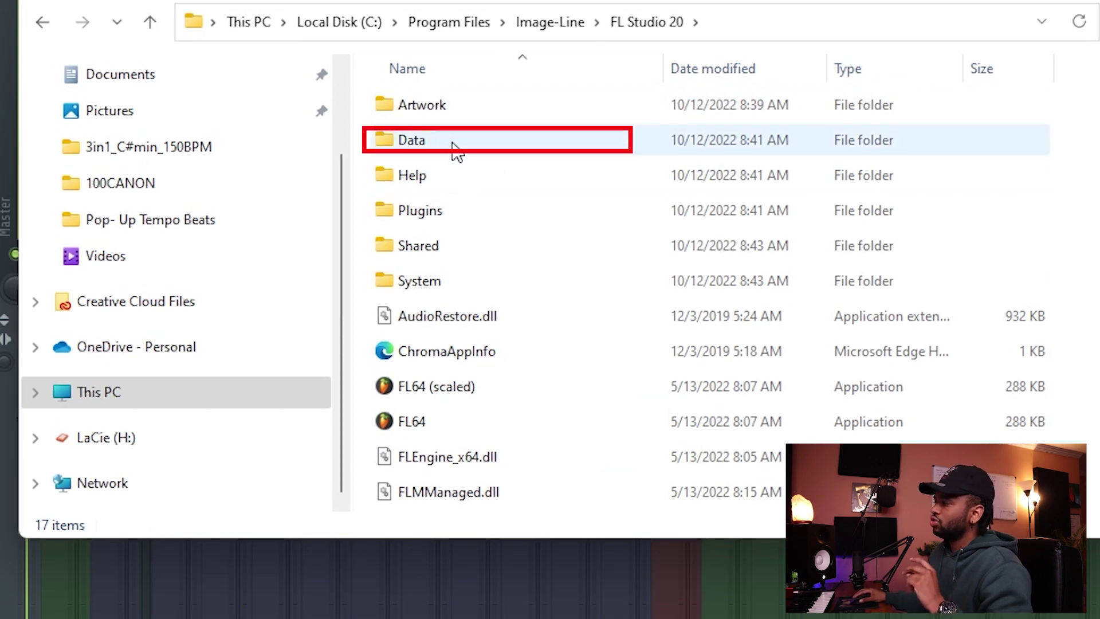
double_click(452, 140)
left_click(455, 183)
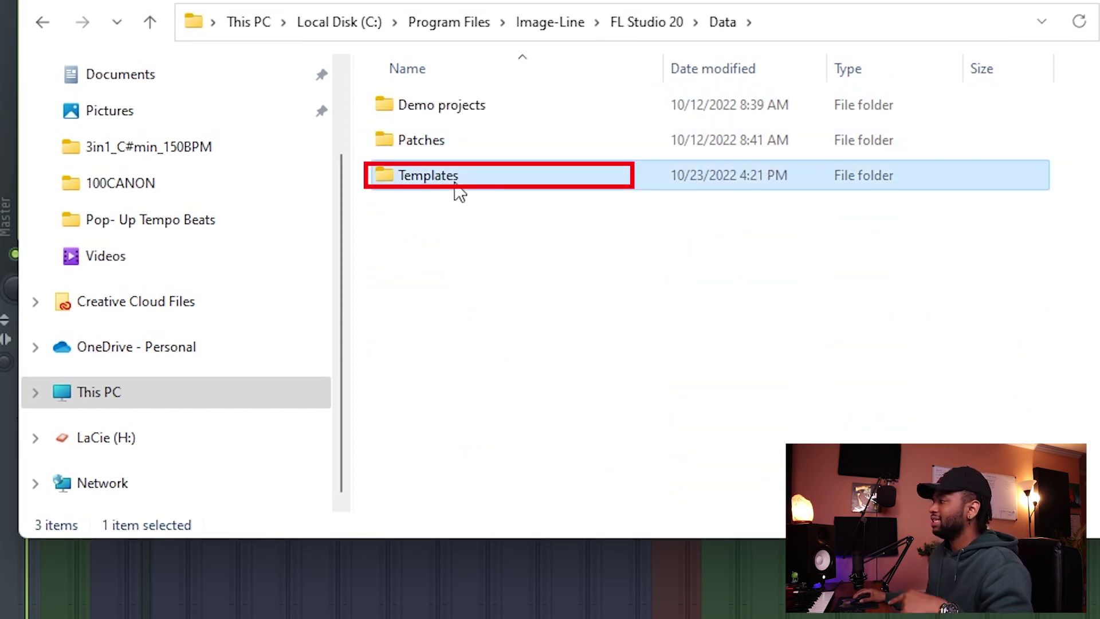
double_click(455, 183)
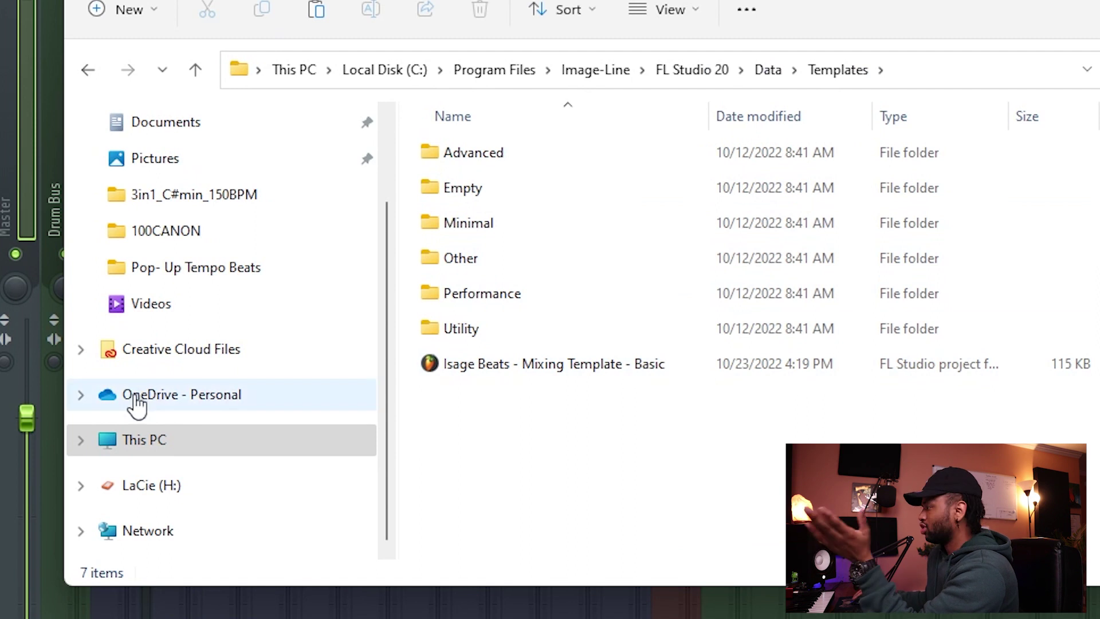
left_click_drag(535, 374, 533, 454)
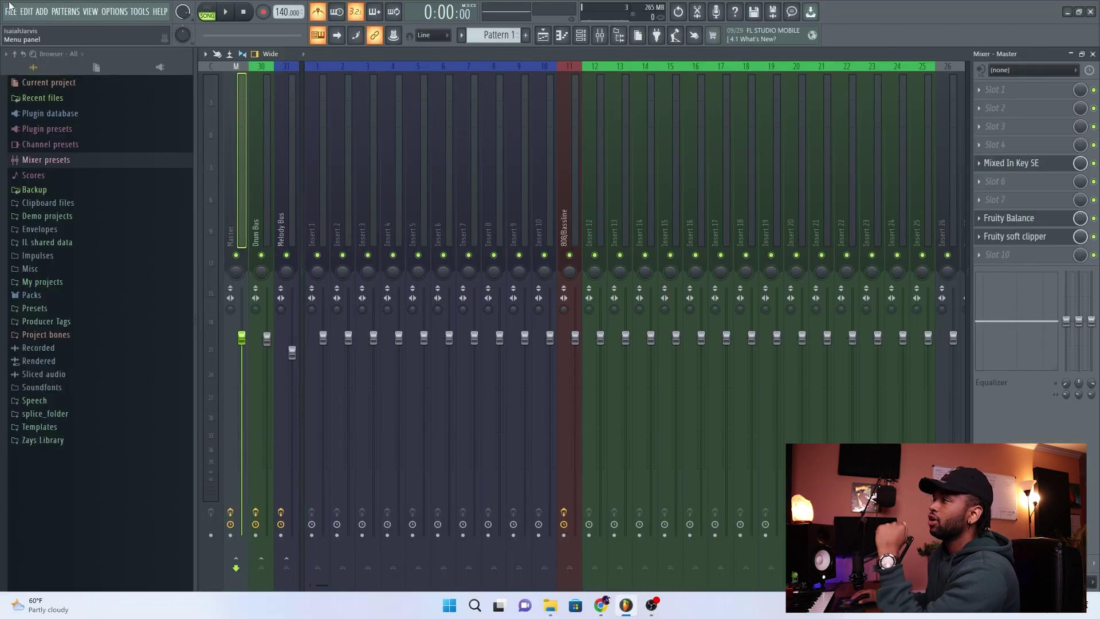
left_click(10, 10)
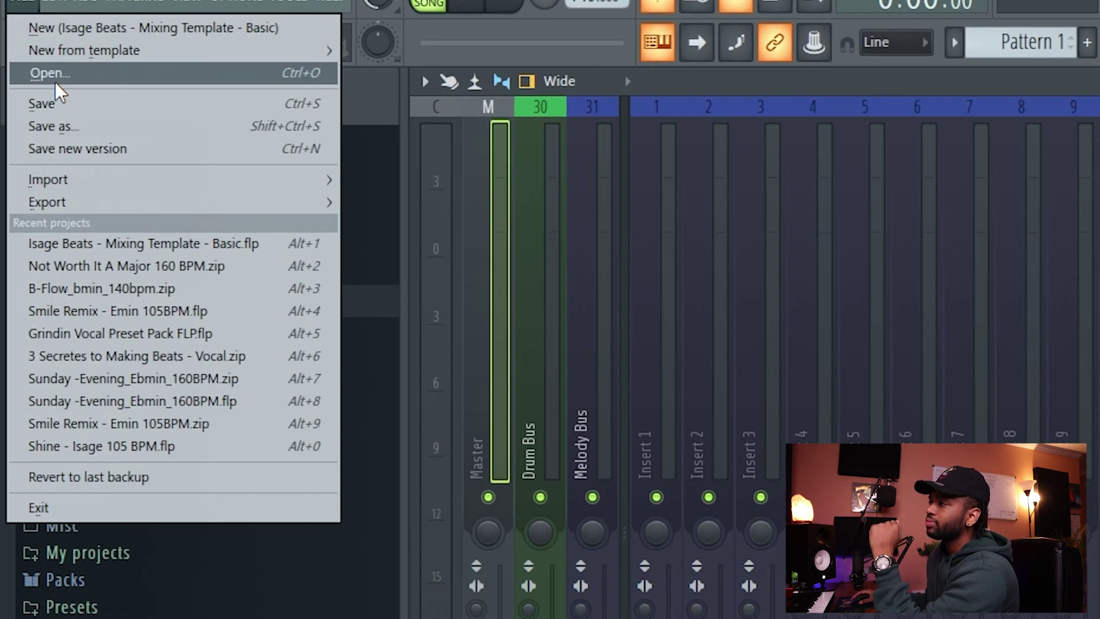
Start a new project from the basic mixing template, discarding the untitled project's changes
mouse_move(74, 54)
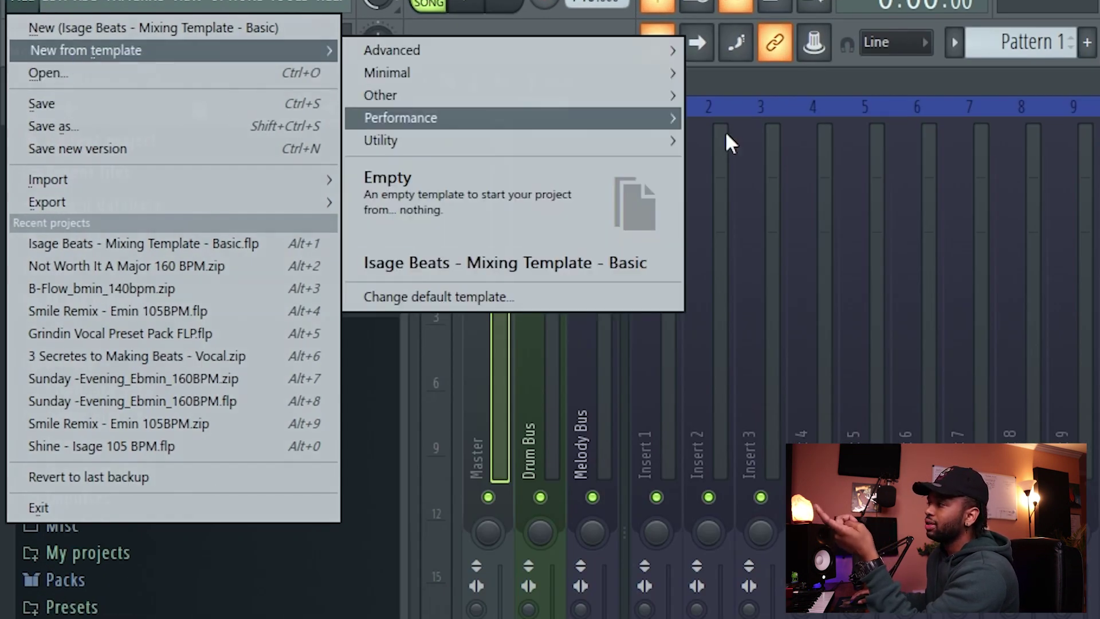
left_click(515, 265)
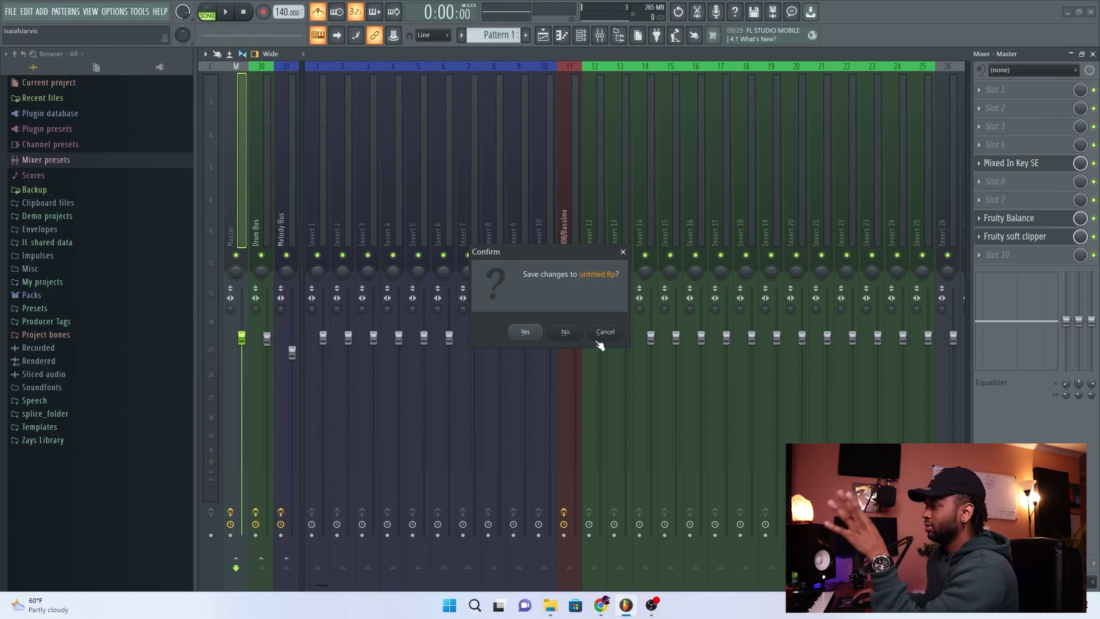
left_click(608, 335)
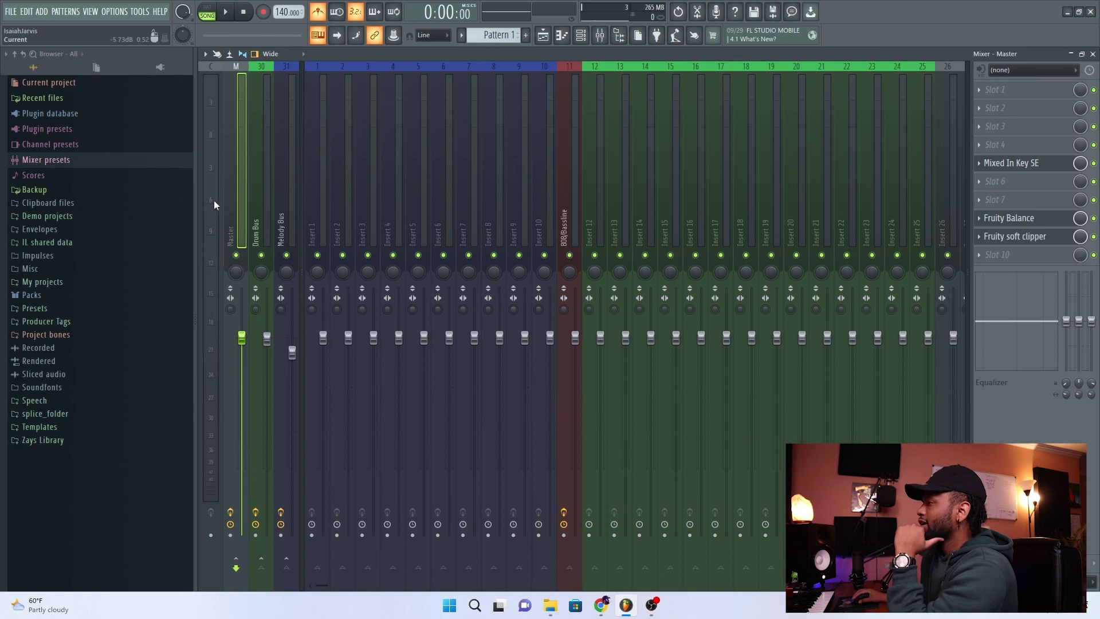
Review the Drum Bus, Insert 8, Insert 15 and Master mixer tracks
left_click(262, 191)
left_click(497, 182)
left_click(676, 166)
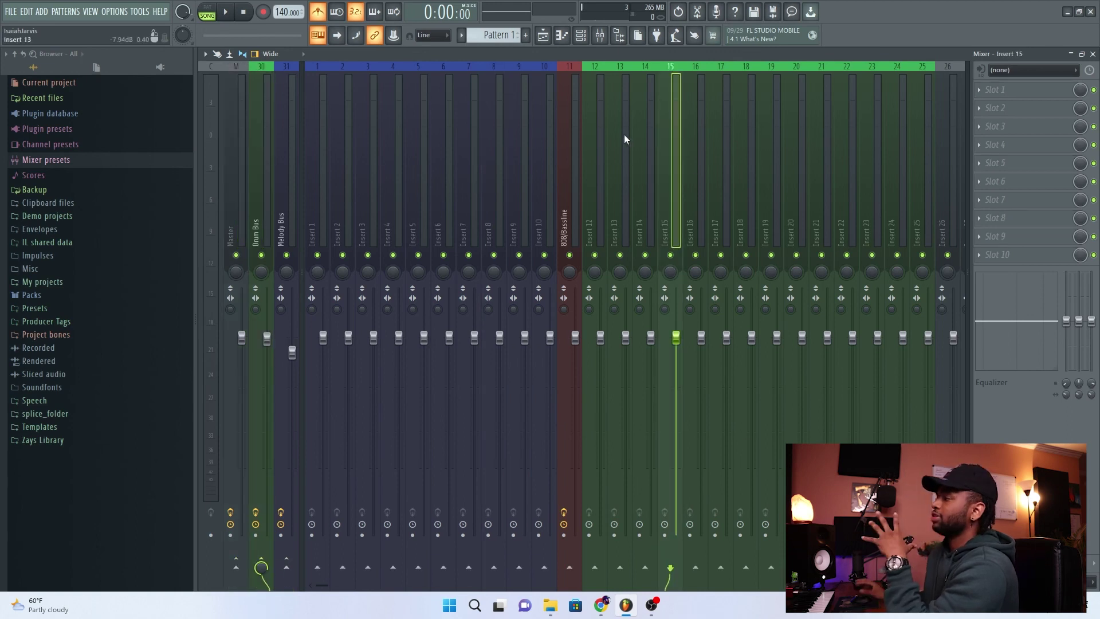
left_click(239, 201)
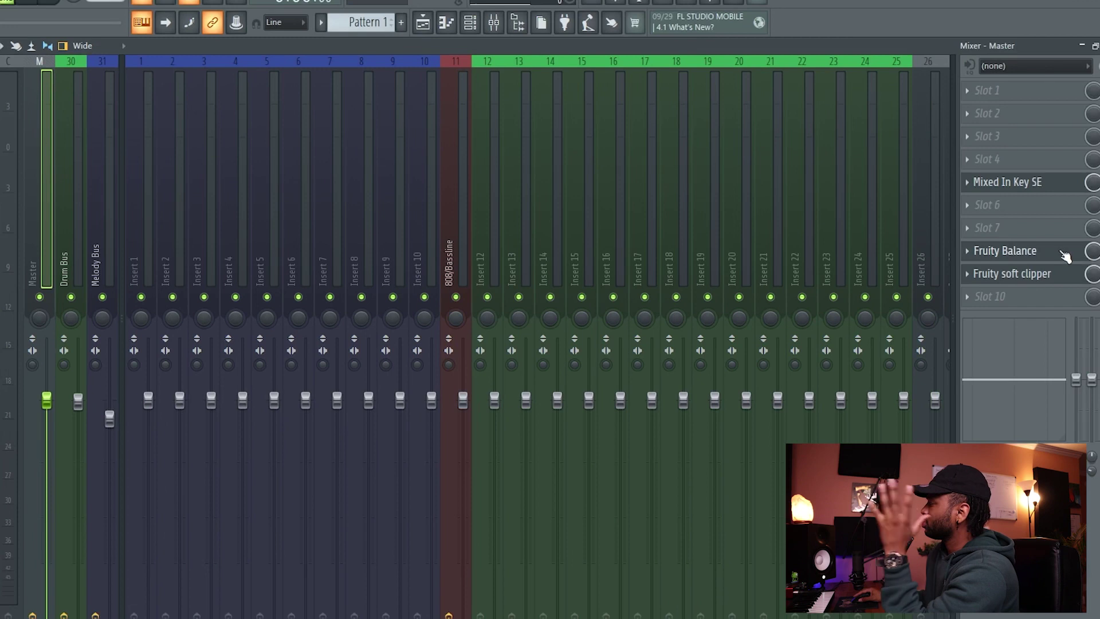
Inspect the Master's Fruity Balance and Fruity soft clipper settings, then close them
left_click(1028, 256)
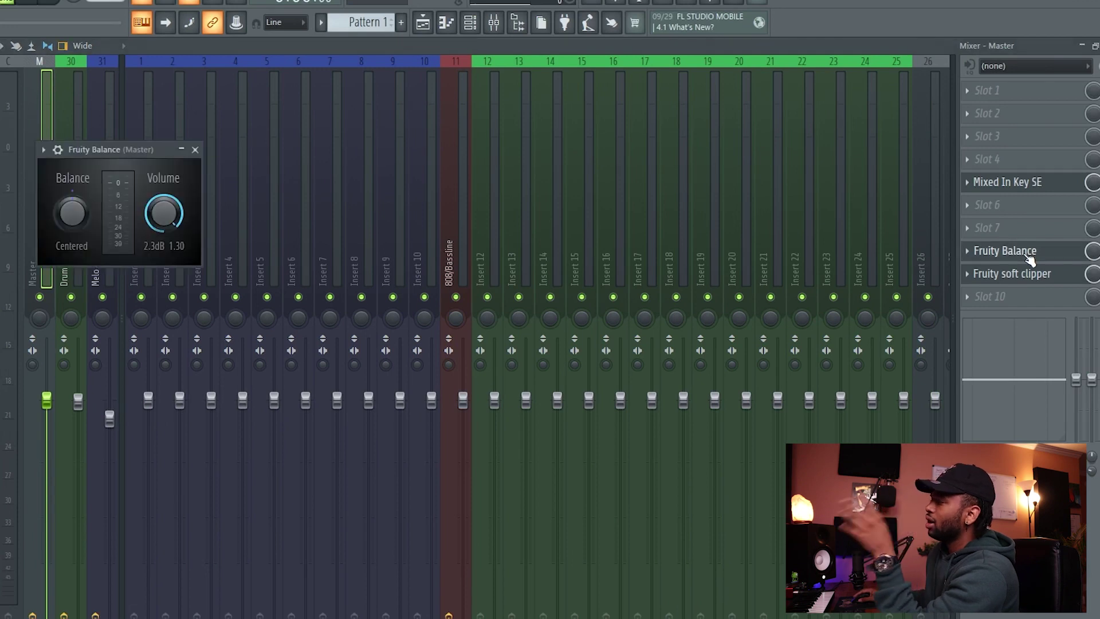
left_click(1020, 278)
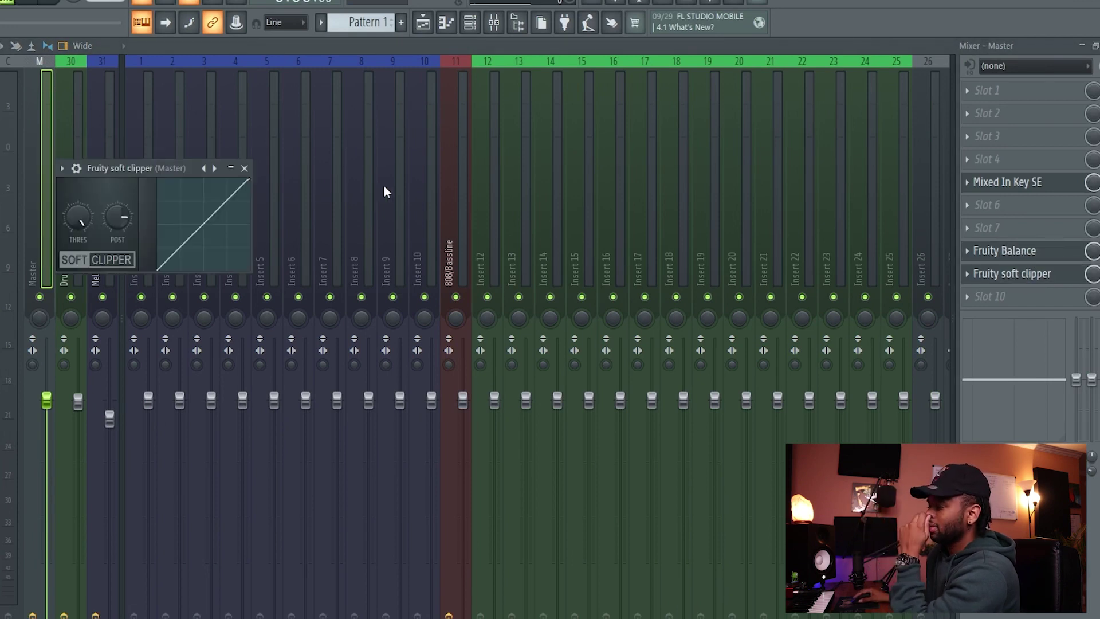
left_click(246, 168)
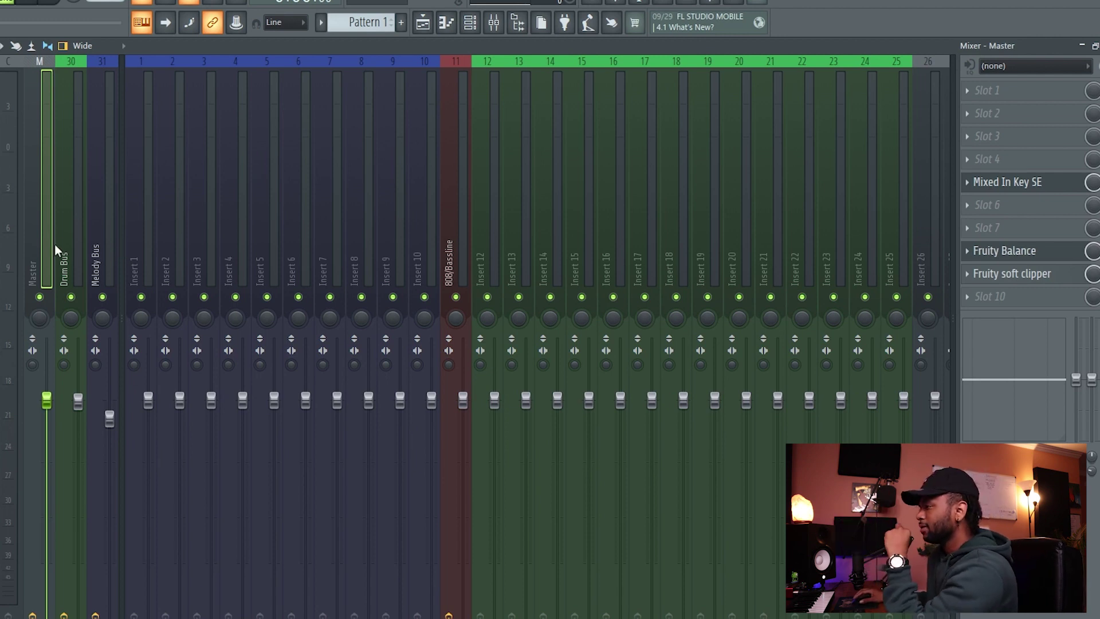
left_click(67, 231)
left_click(105, 228)
left_click(63, 224)
left_click(93, 225)
left_click(68, 227)
left_click(141, 225)
left_click(210, 226)
left_click(399, 229)
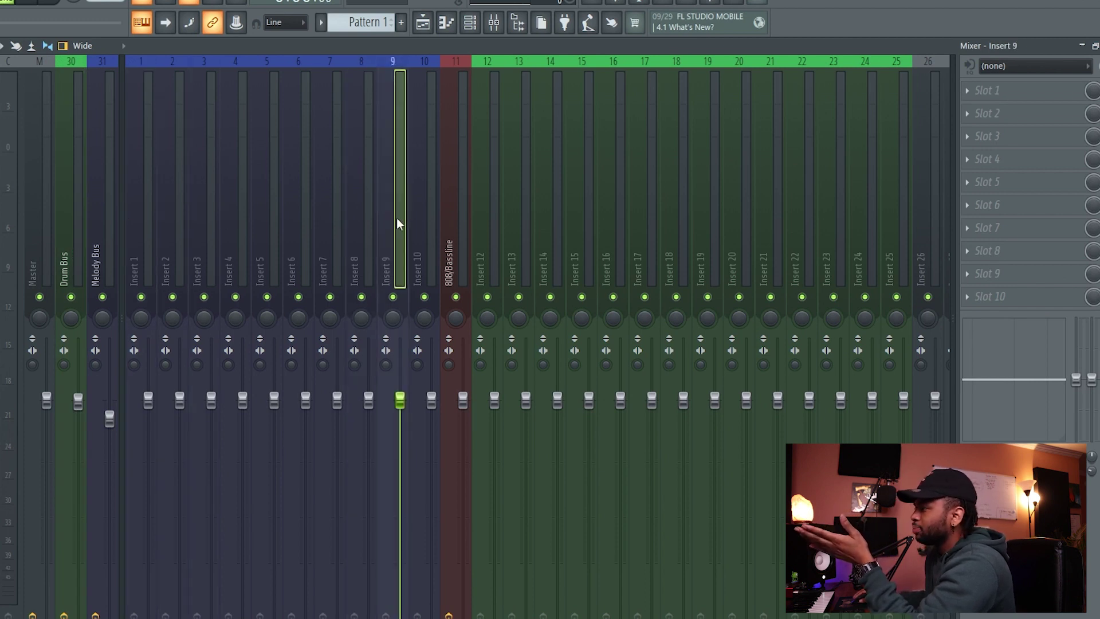
left_click(244, 226)
left_click(182, 229)
left_click(306, 235)
left_click(808, 250)
left_click(872, 247)
left_click(895, 249)
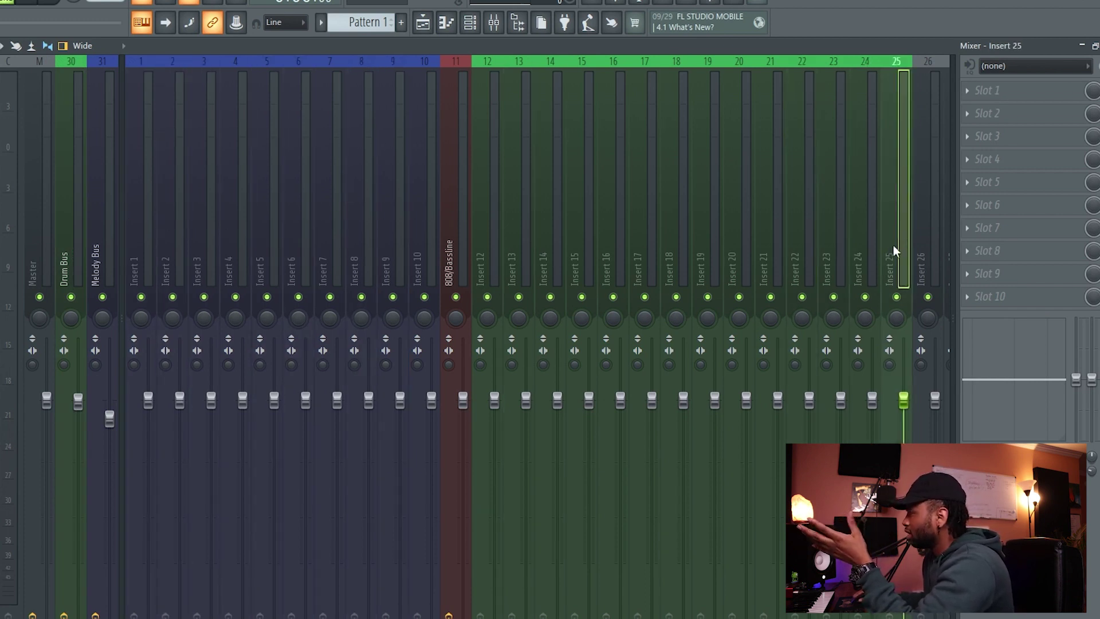
left_click(744, 240)
left_click(563, 227)
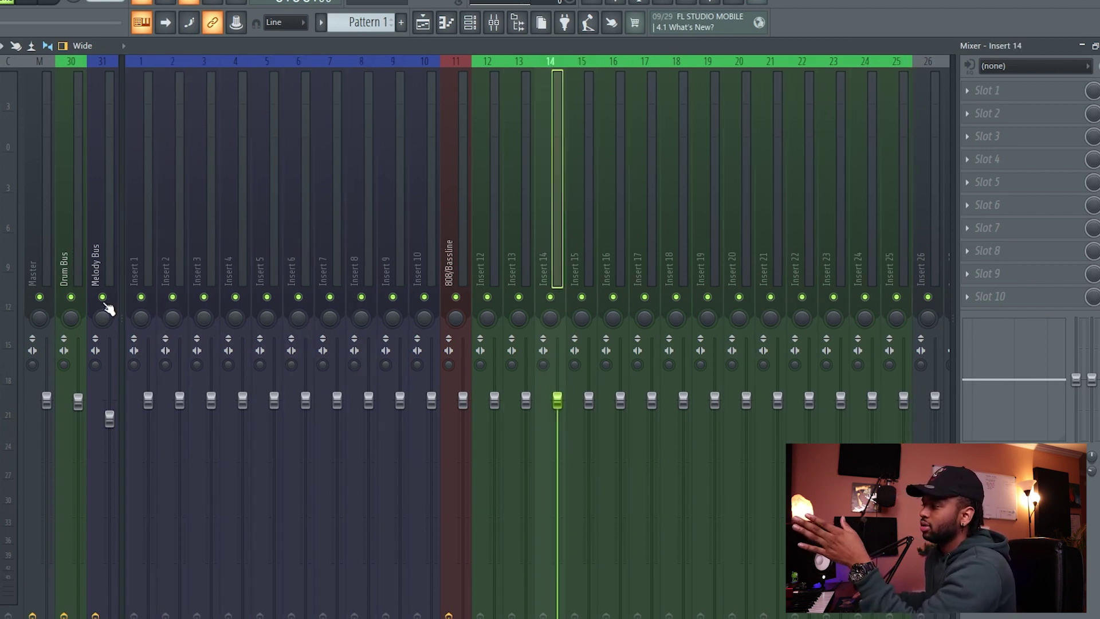
left_click(105, 269)
left_click(76, 221)
left_click(98, 259)
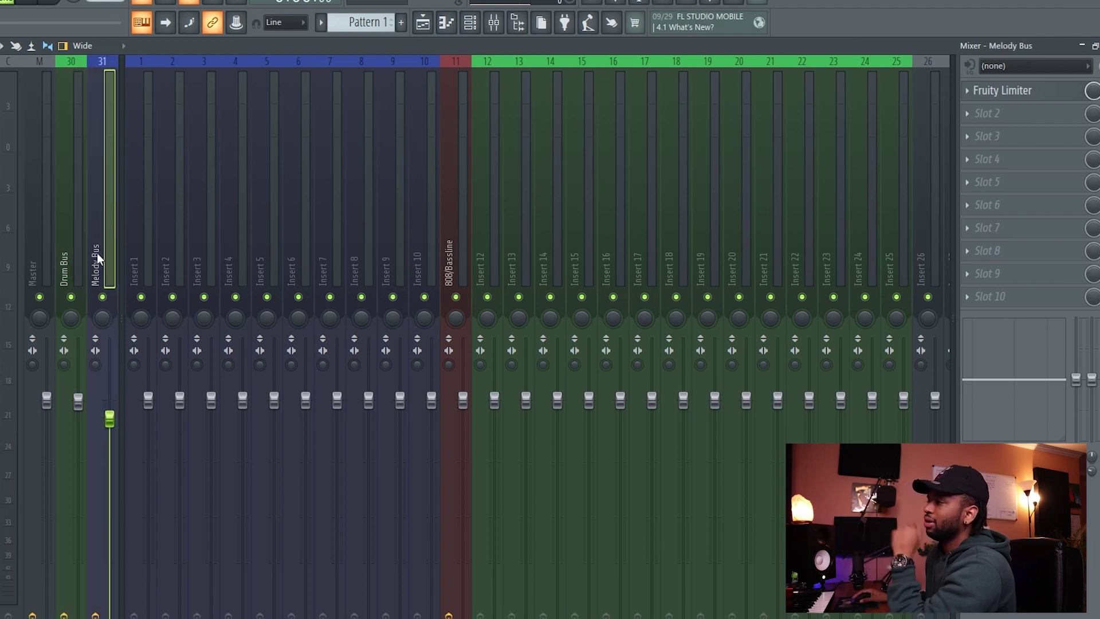
left_click(61, 245)
left_click(500, 232)
left_click(710, 223)
left_click(847, 217)
left_click(885, 217)
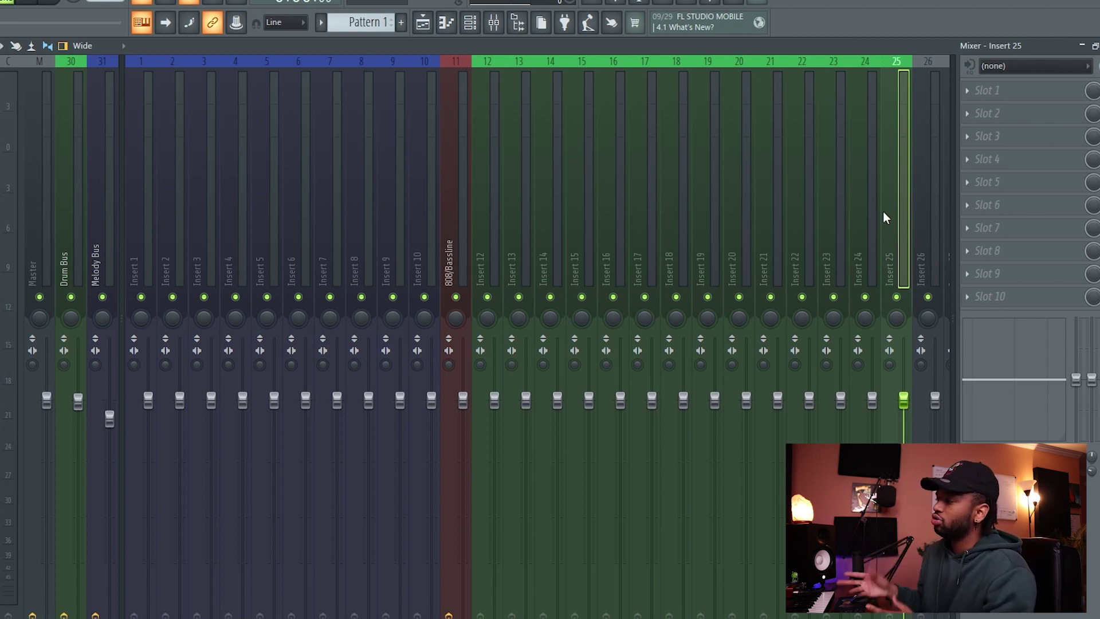
left_click(73, 241)
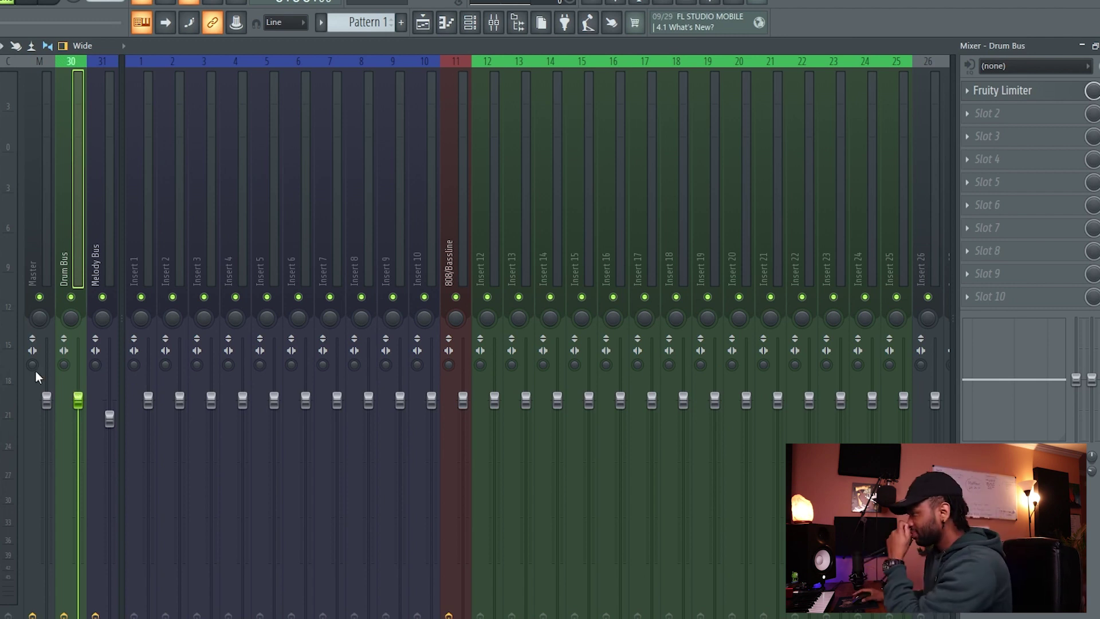
left_click_drag(496, 404, 525, 456)
Pull down the Insert 14 and 15 faders, nudge Insert 13 up, and trim the Drum Bus
left_click_drag(558, 401, 558, 441)
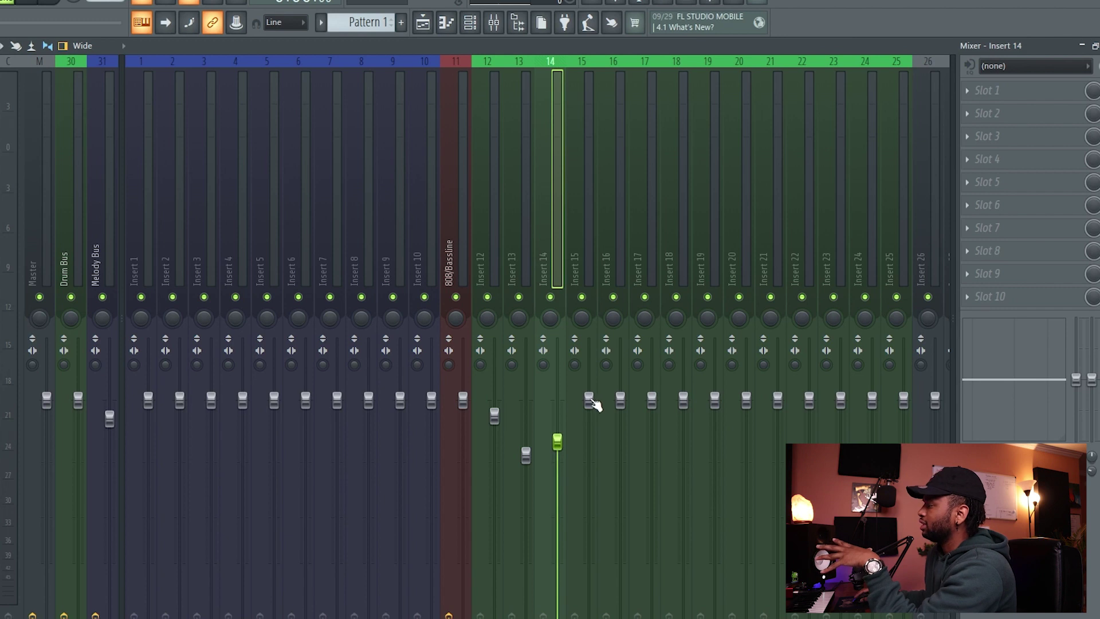
left_click_drag(589, 401, 557, 416)
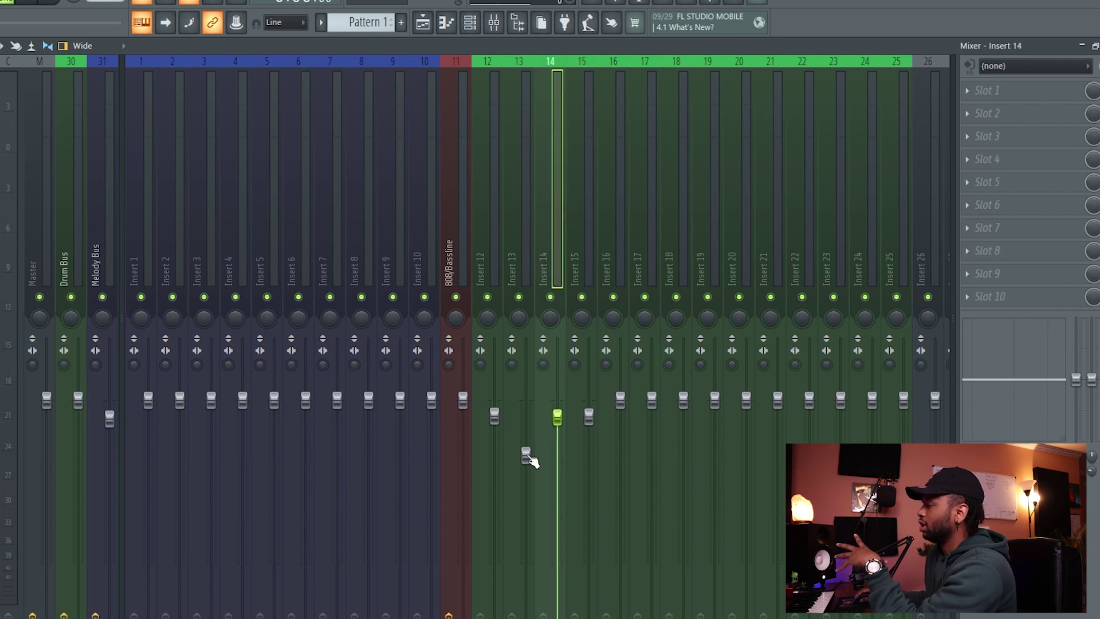
left_click_drag(525, 456, 525, 424)
left_click_drag(77, 401, 80, 456)
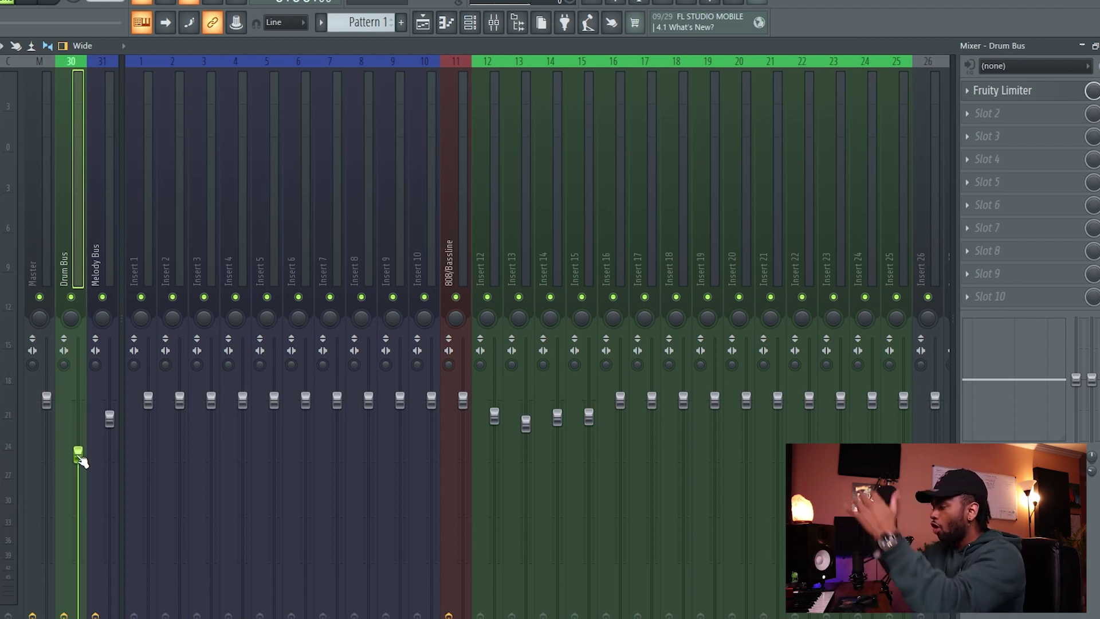
left_click_drag(78, 454, 78, 407)
Lower the Melody Bus volume slightly and review the buses, ending on 808/Bassline
left_click(393, 244)
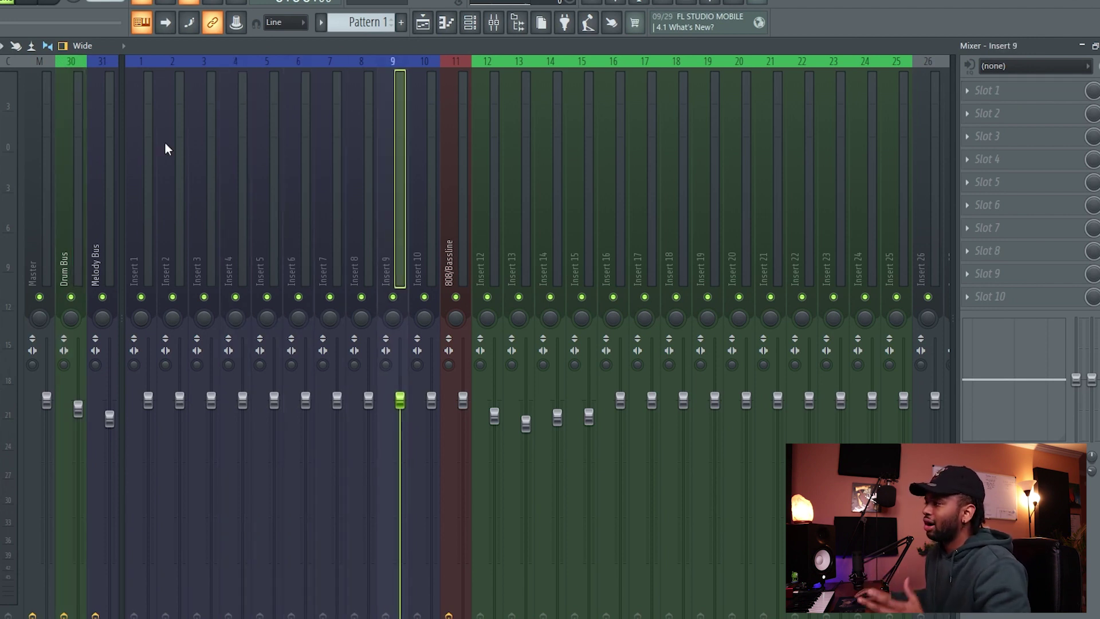
left_click(99, 219)
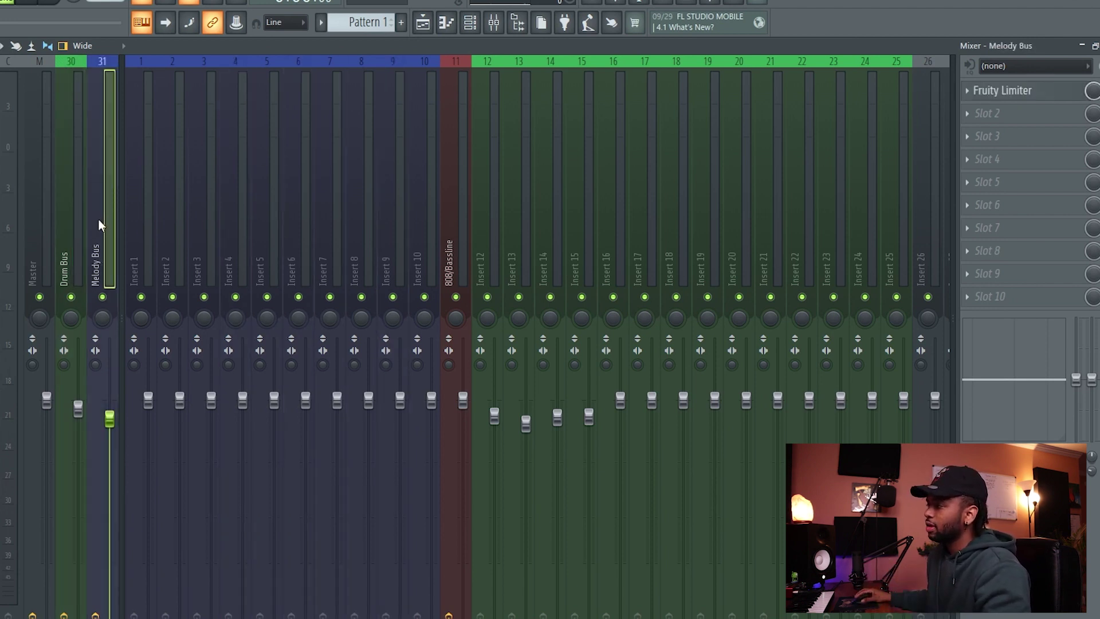
mouse_move(109, 419)
left_mouse_down()
mouse_move(109, 459)
mouse_move(109, 434)
left_mouse_up()
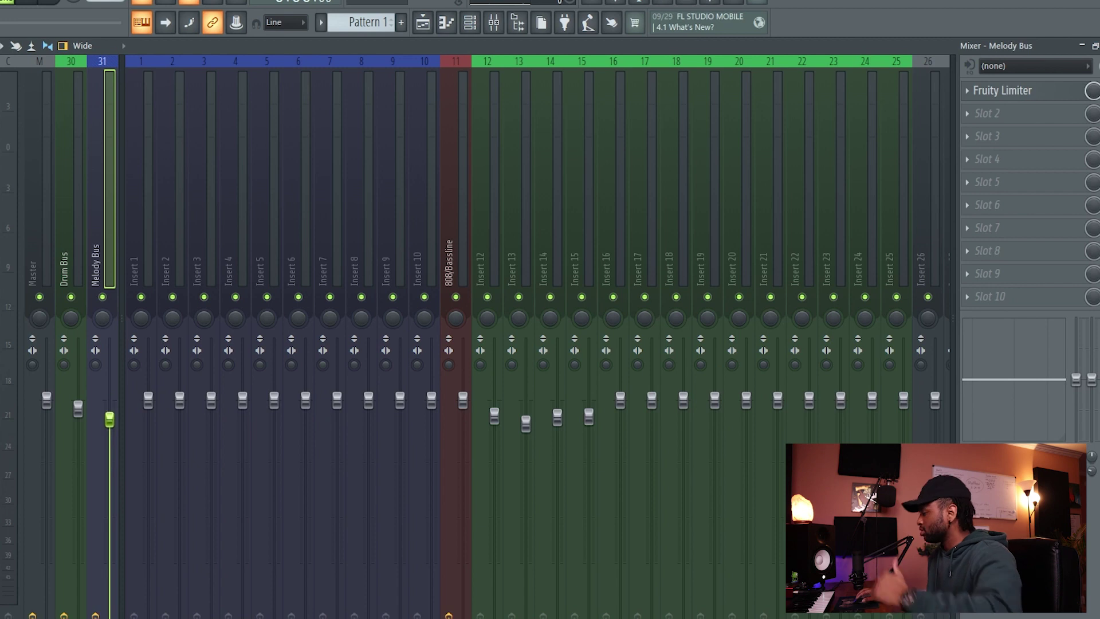
scroll(122, 196, "right", 4)
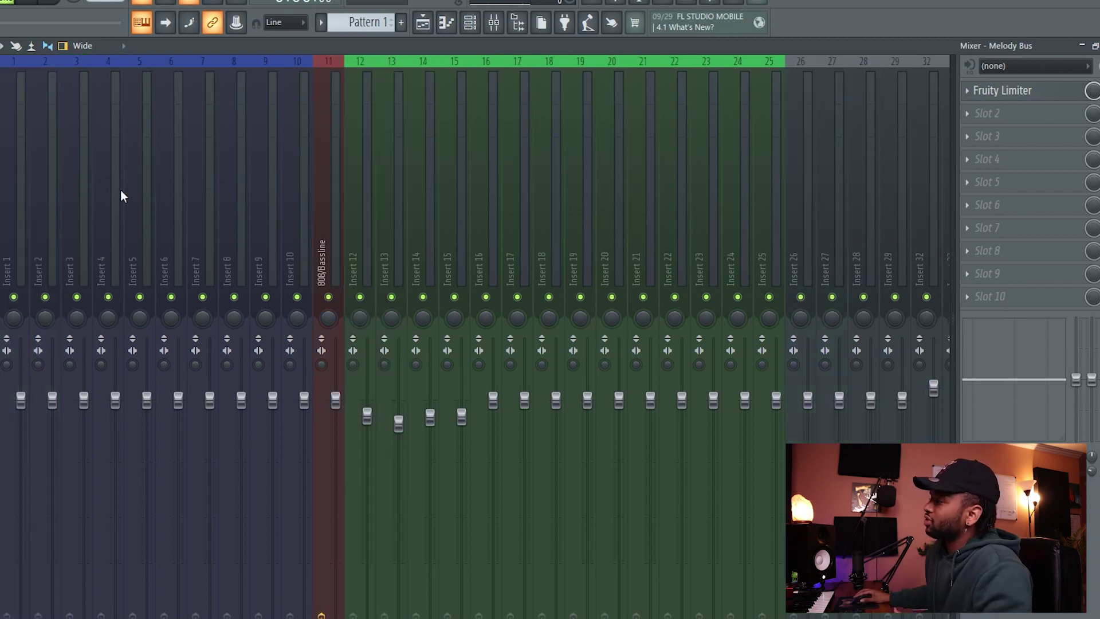
scroll(58, 204, "left", 4)
left_click(70, 208)
left_click(95, 211)
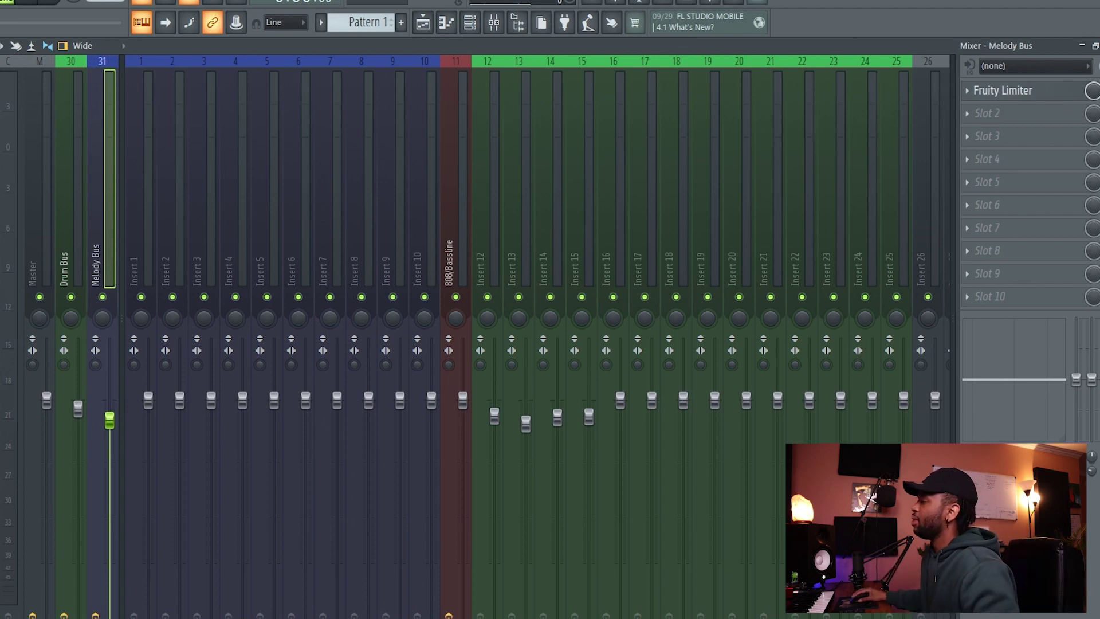
left_click(460, 164)
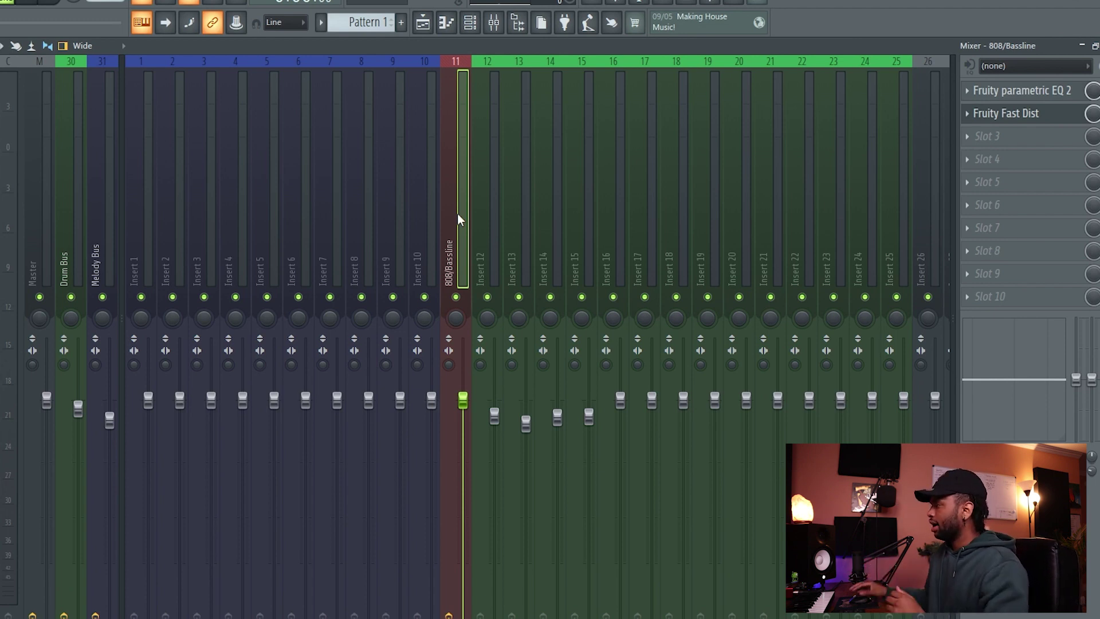
Inspect the 808/Bassline track's Fruity Fast Dist settings
key("Left")
key("Left")
key("Left")
key("Left")
key("Left")
key("Left")
key("Left")
key("Left")
left_click(461, 247)
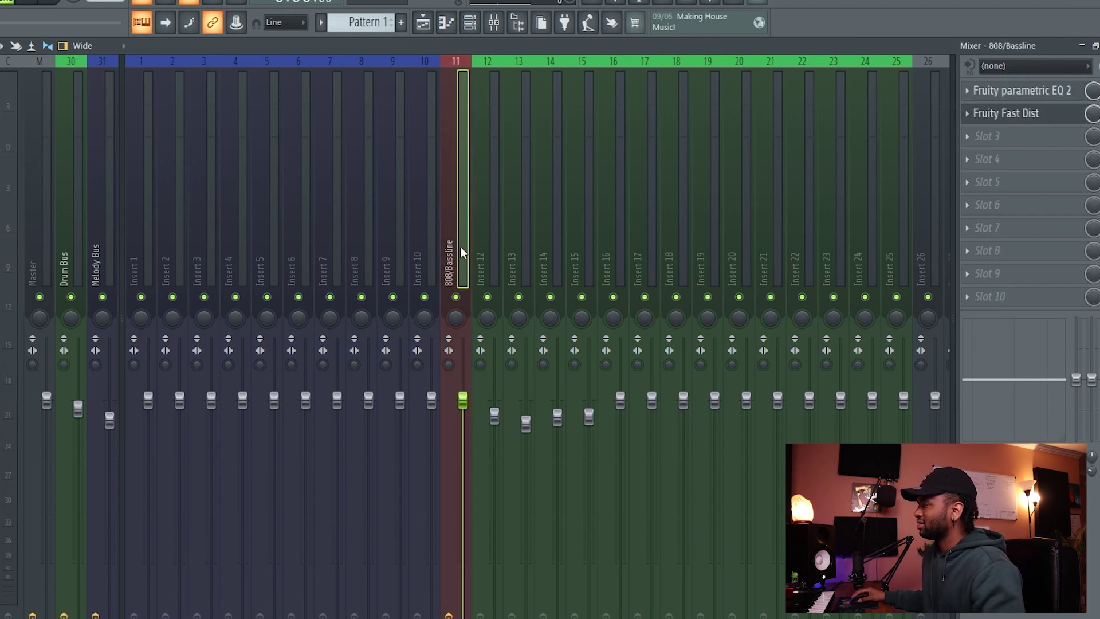
left_click(1048, 115)
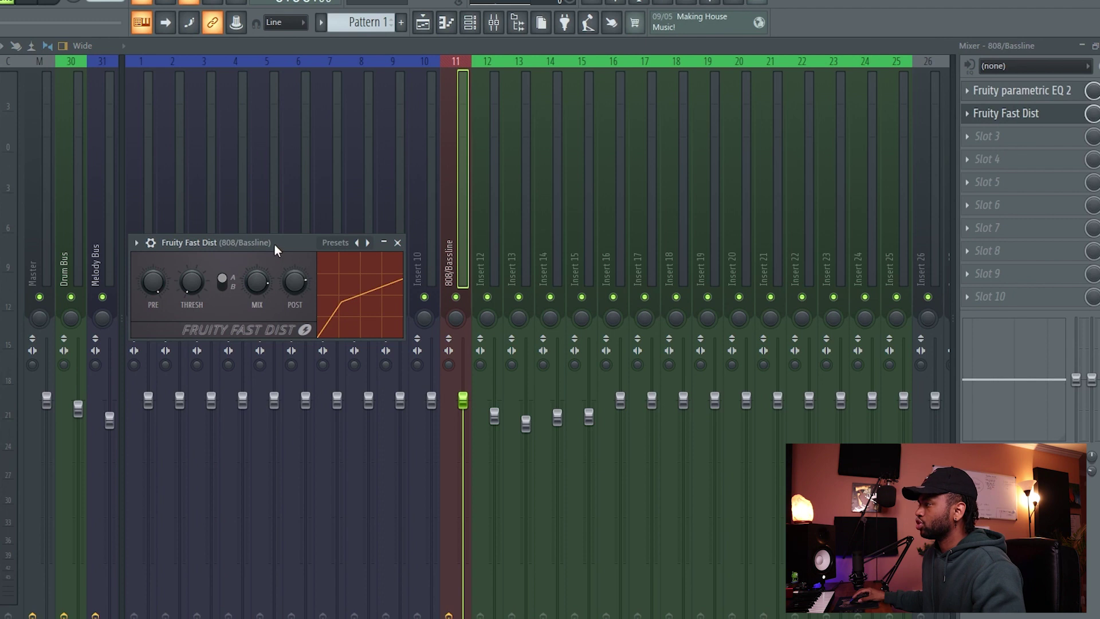
left_click_drag(273, 247, 287, 273)
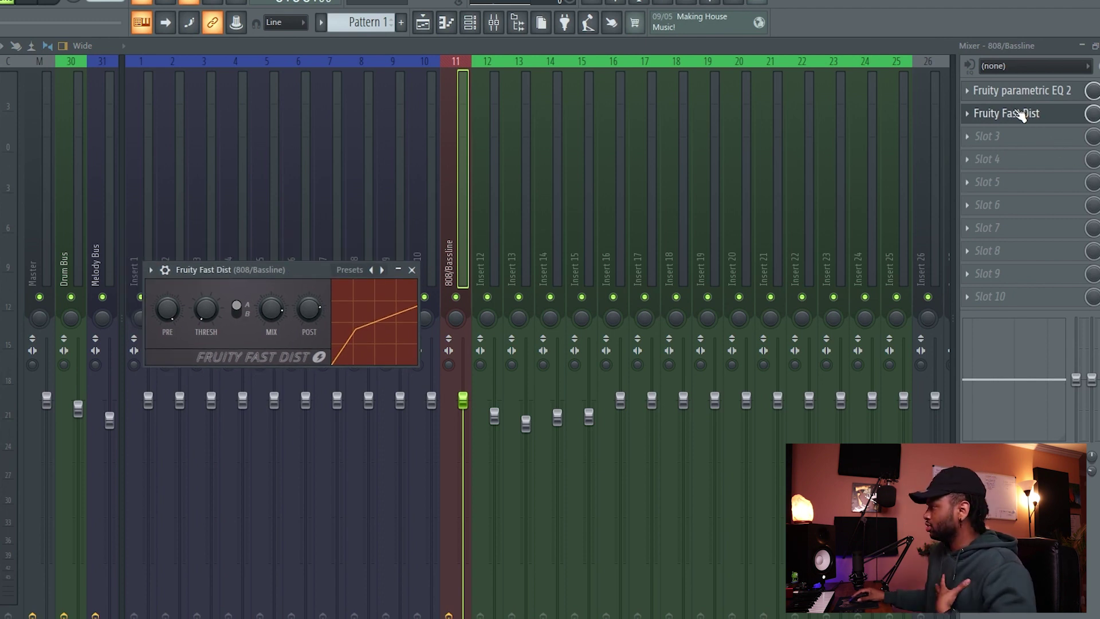
Pull the 808's Fruity parametric EQ 2 low-pass down to about 3564 Hz
left_click(1019, 90)
left_click_drag(663, 363, 703, 390)
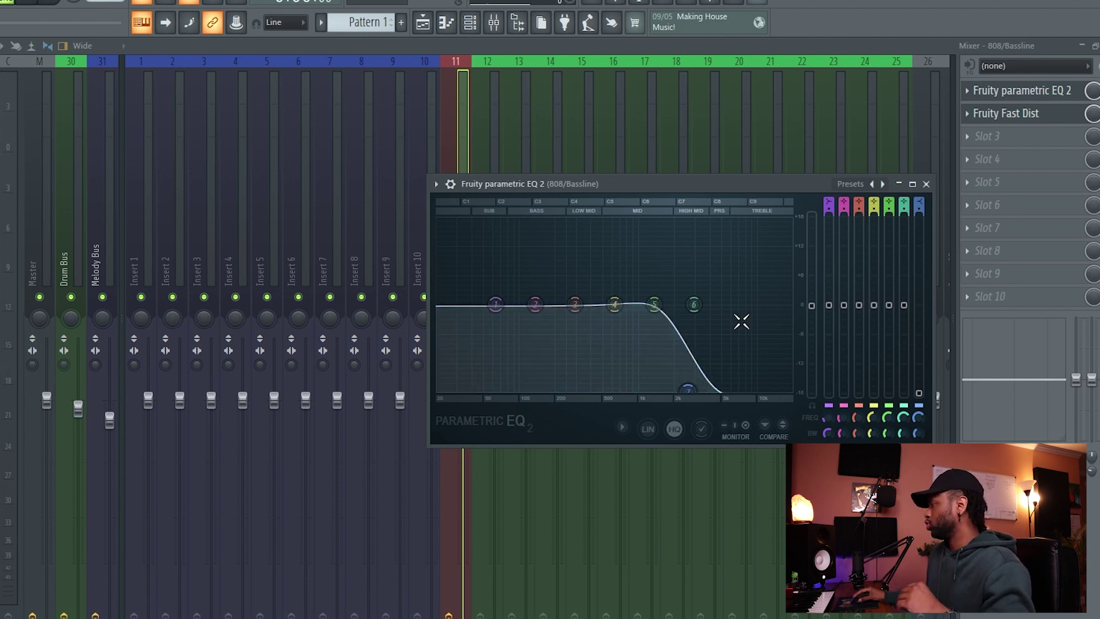
left_click_drag(768, 178, 667, 223)
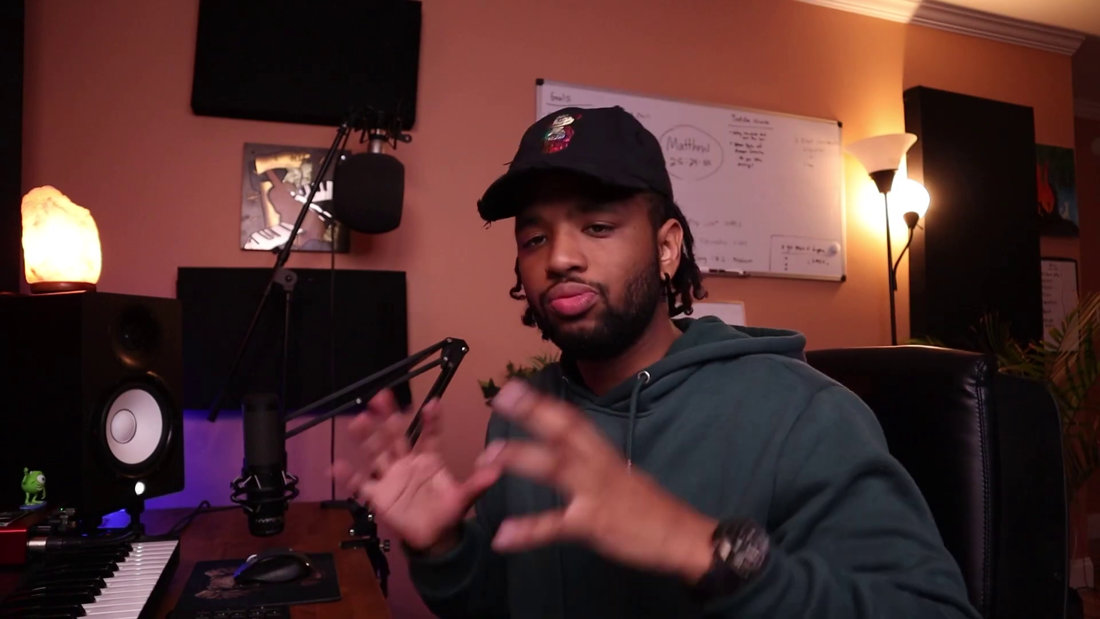